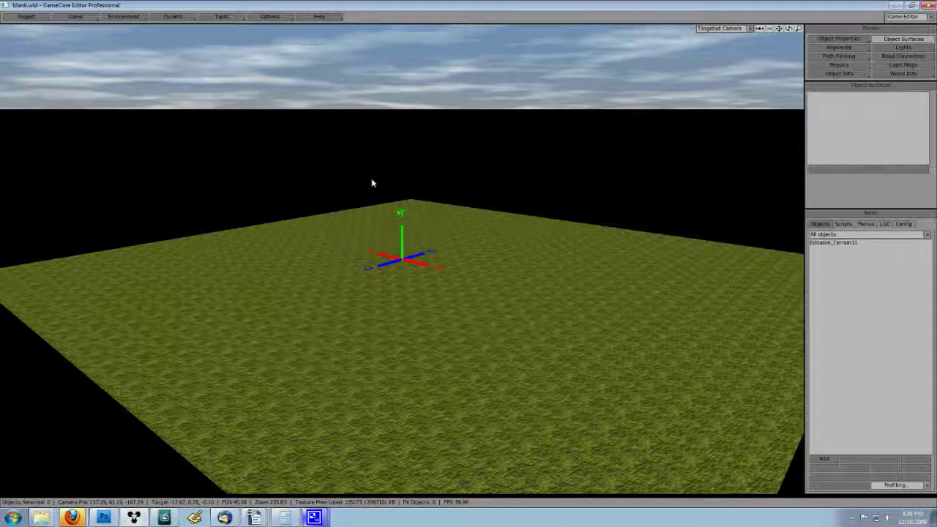
# Open the blankINV.wld world and decline saving the load error log
pyautogui.click(26, 16)
pyautogui.click(29, 27)
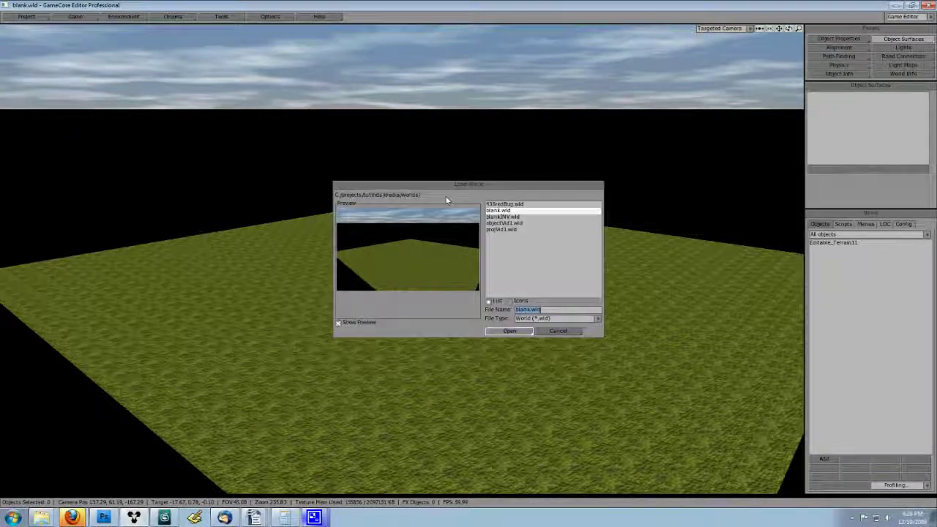
pyautogui.click(503, 217)
pyautogui.click(509, 332)
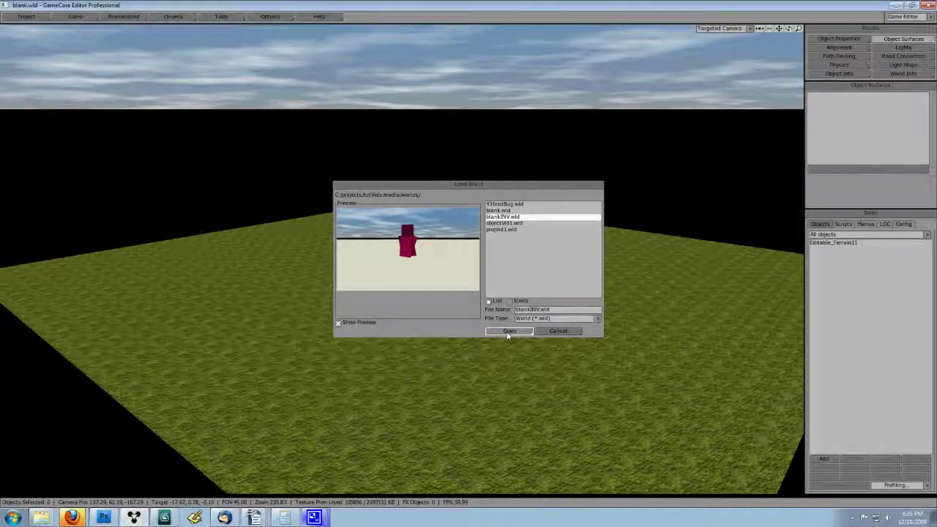
pyautogui.click(510, 300)
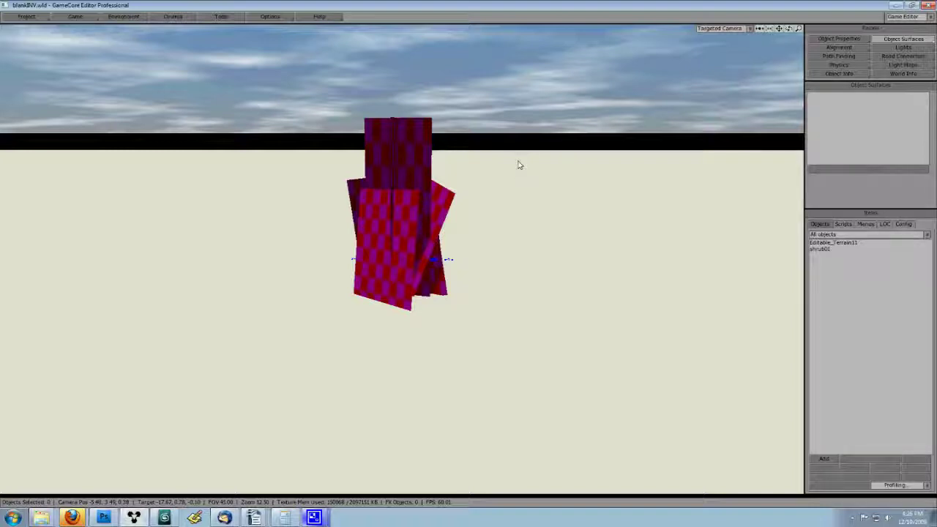
# Assign shrub01.psd from the objects folder as the shrub01 surface's diffuse map
pyautogui.click(428, 220)
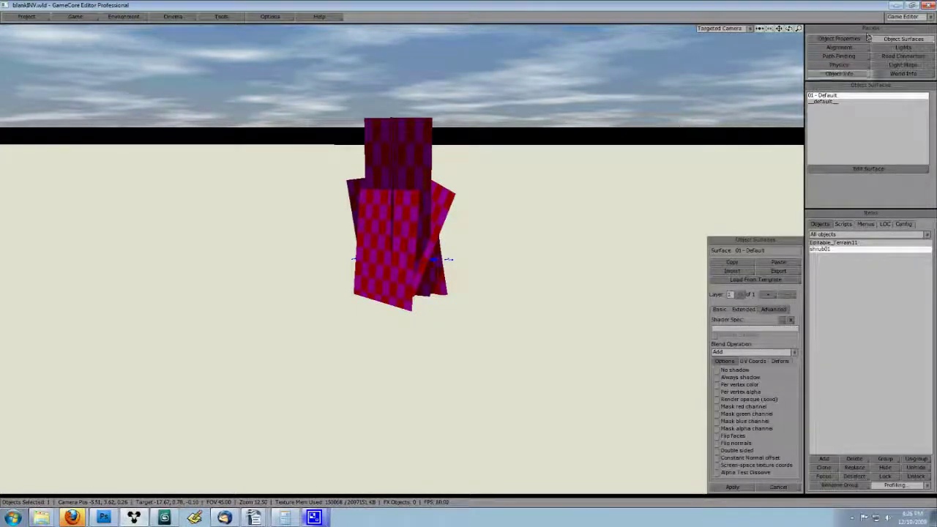
pyautogui.click(717, 308)
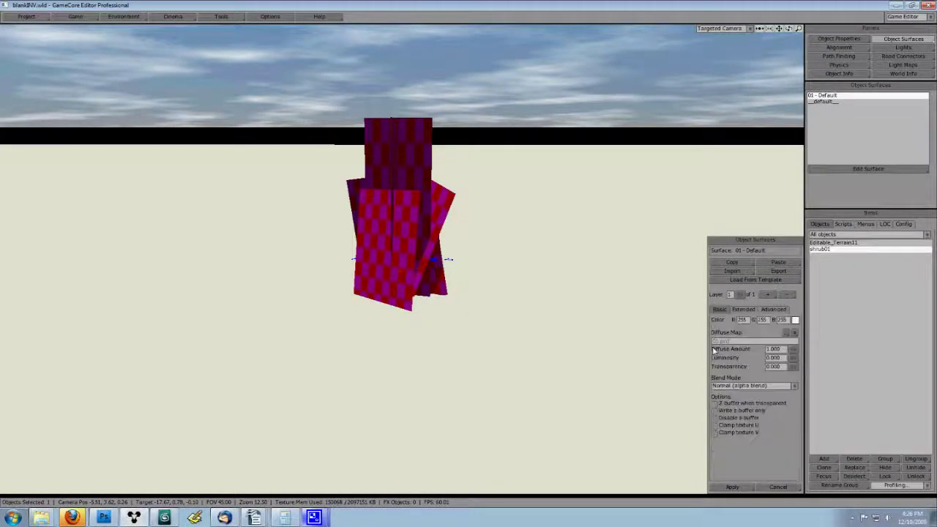
pyautogui.click(791, 332)
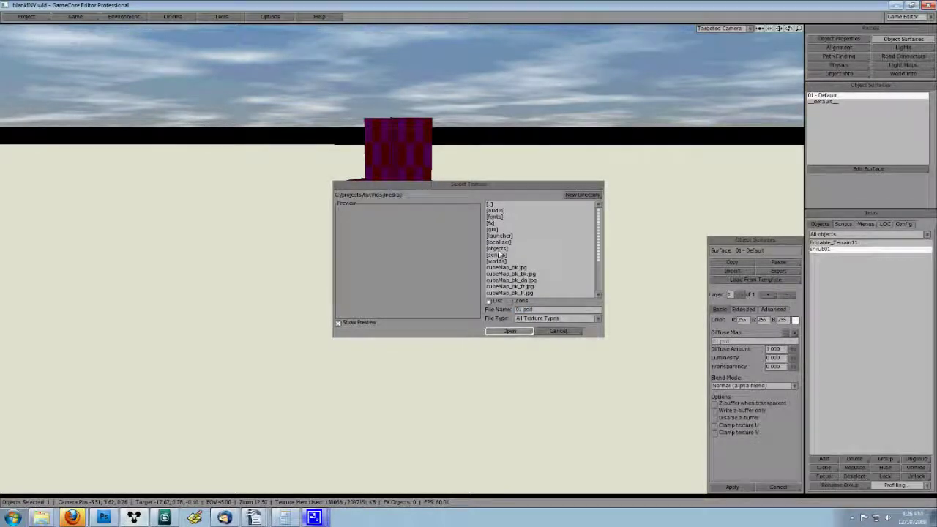
pyautogui.doubleClick(498, 249)
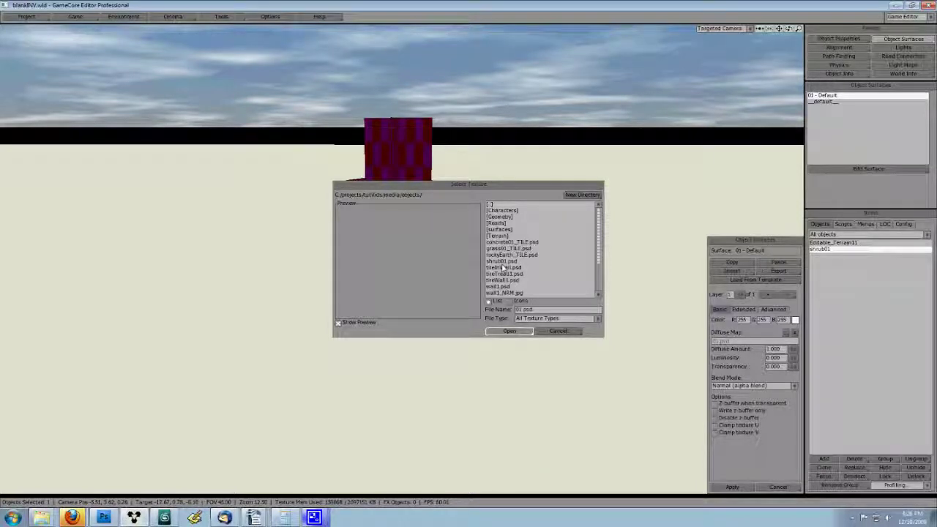
pyautogui.doubleClick(500, 277)
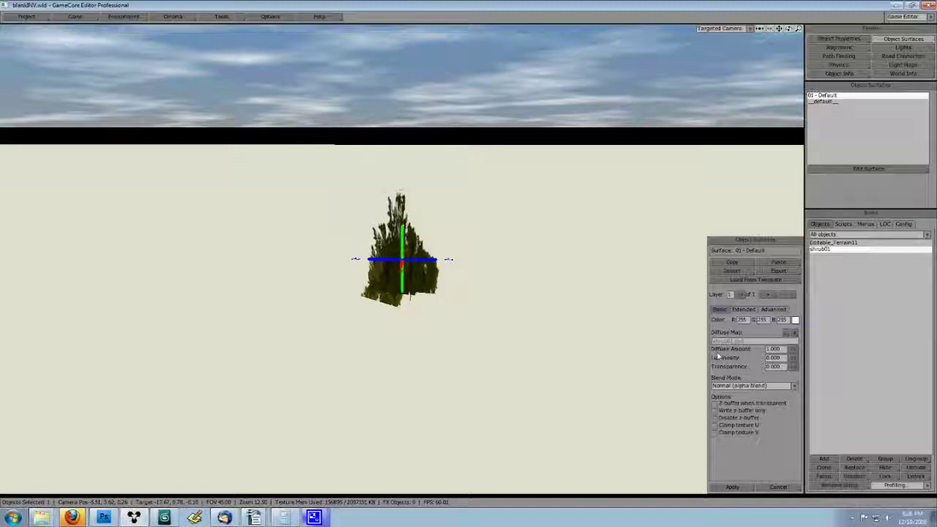
pyautogui.click(725, 386)
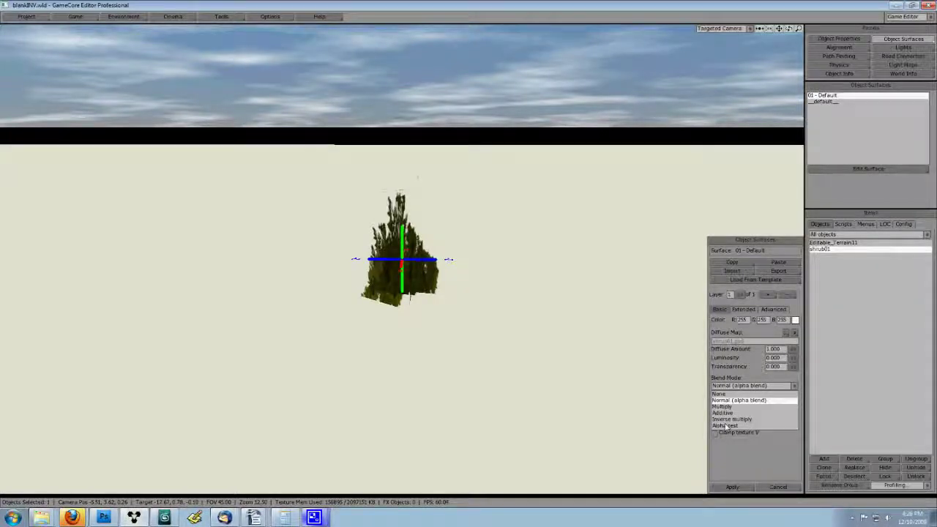
# Give the shrub surface Alpha test blending, double sided, with Alpha Test Dissolve enabled
pyautogui.click(725, 425)
pyautogui.moveTo(618, 379); pyautogui.dragTo(422, 265, button='right')
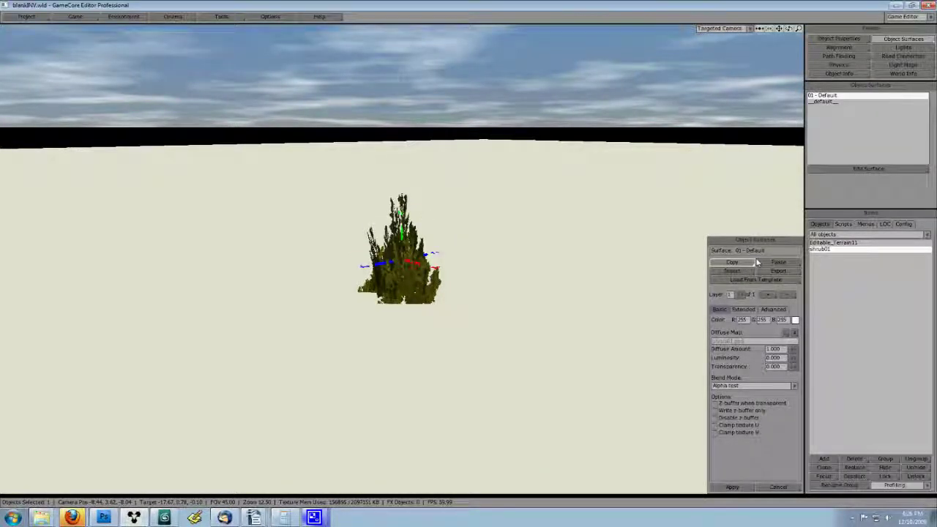
pyautogui.click(774, 310)
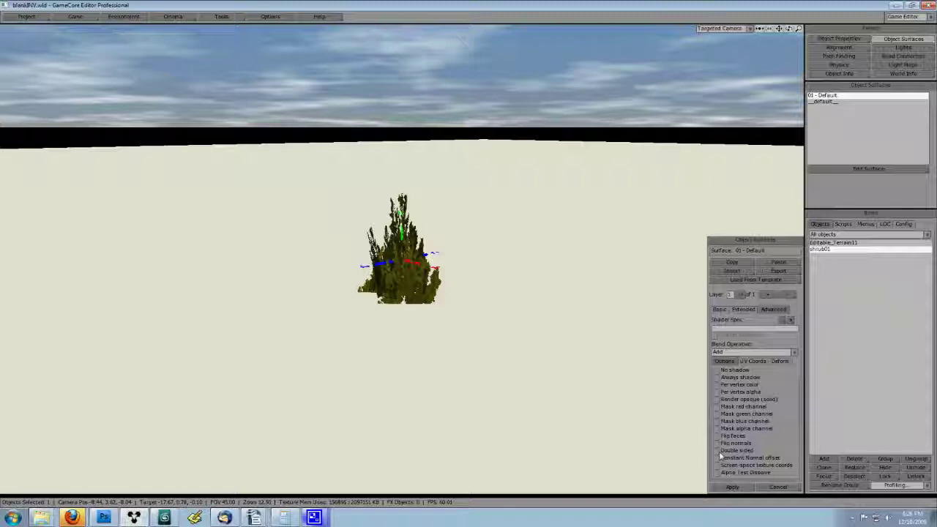
pyautogui.click(718, 450)
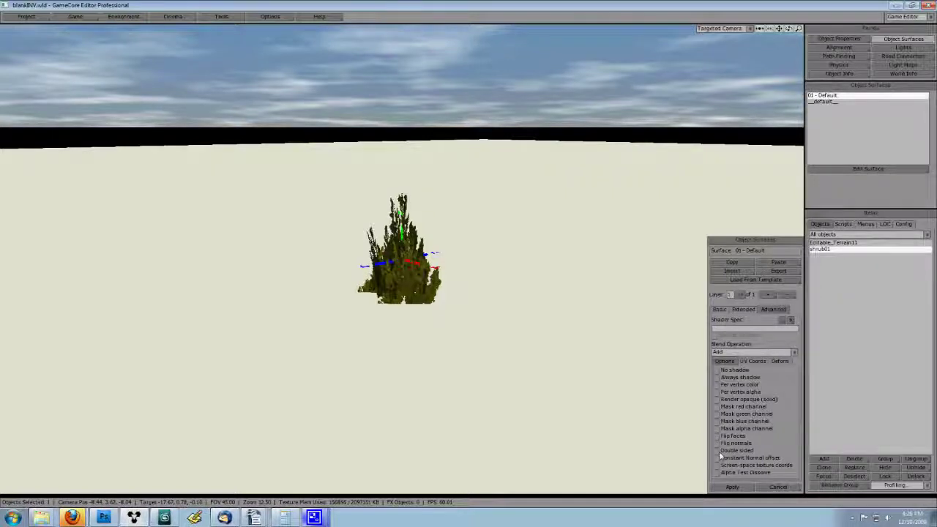
pyautogui.moveTo(441, 308); pyautogui.dragTo(546, 376, button='right')
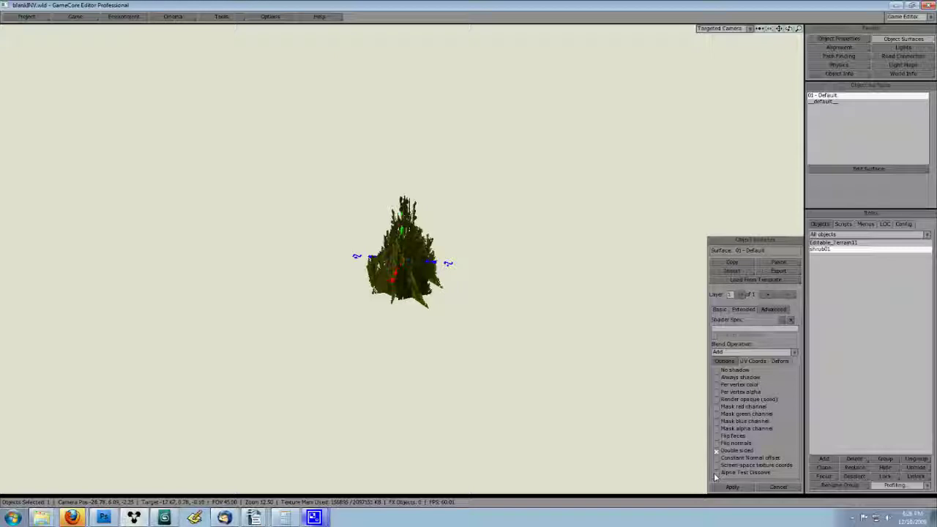
pyautogui.click(717, 474)
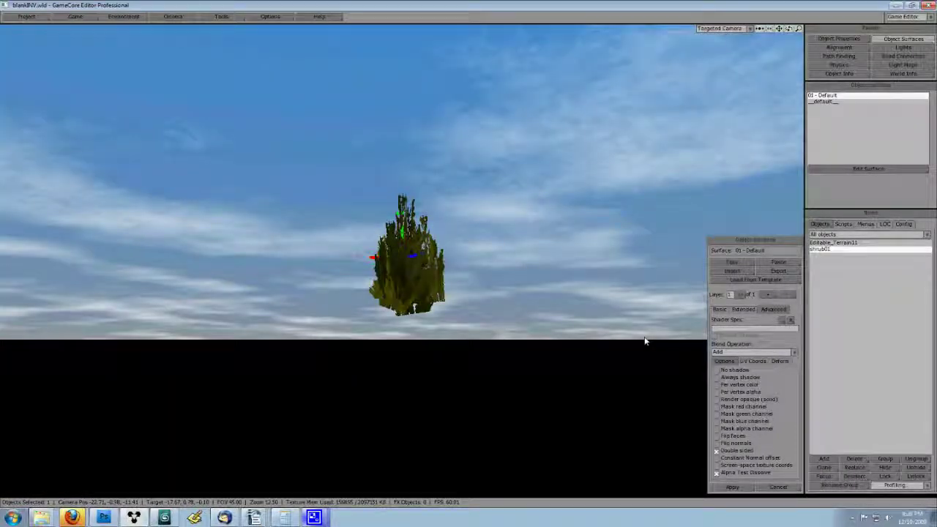
pyautogui.moveTo(646, 341); pyautogui.dragTo(659, 315, button='right')
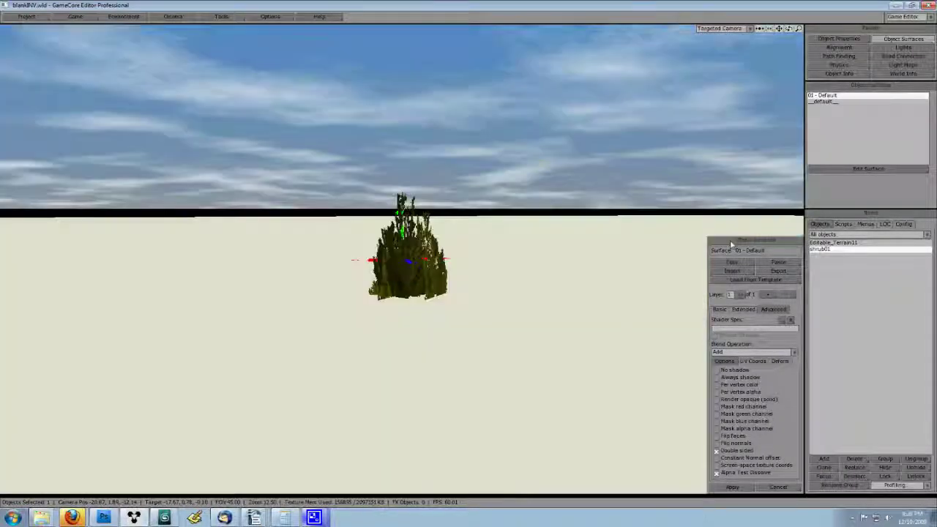
pyautogui.click(839, 39)
# Export the shrub geometry as shrub_export to media/objects, with a shrub_export.opr properties file
pyautogui.click(222, 16)
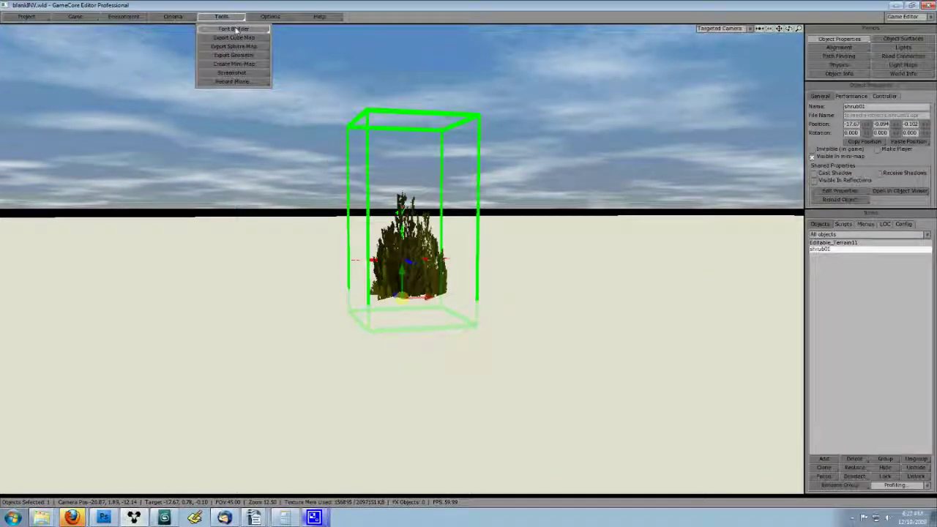
pyautogui.click(236, 55)
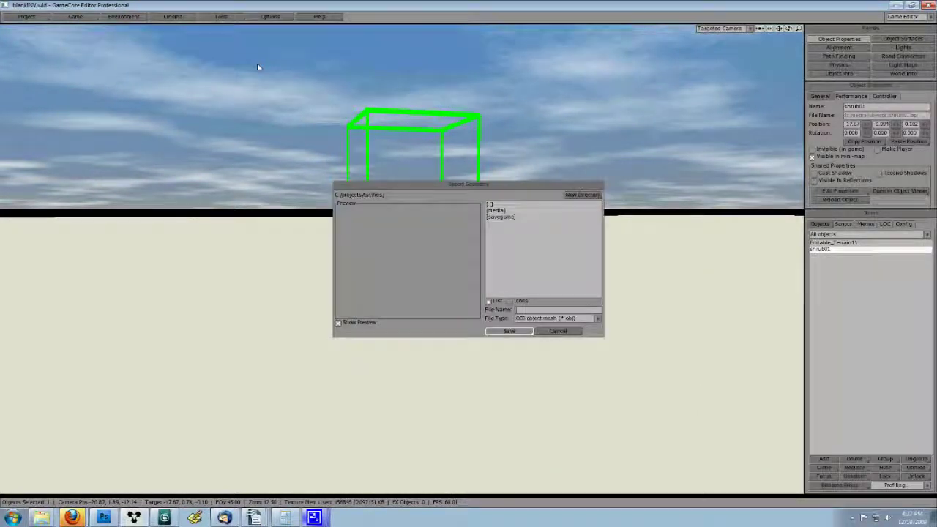
pyautogui.doubleClick(497, 210)
pyautogui.click(498, 249)
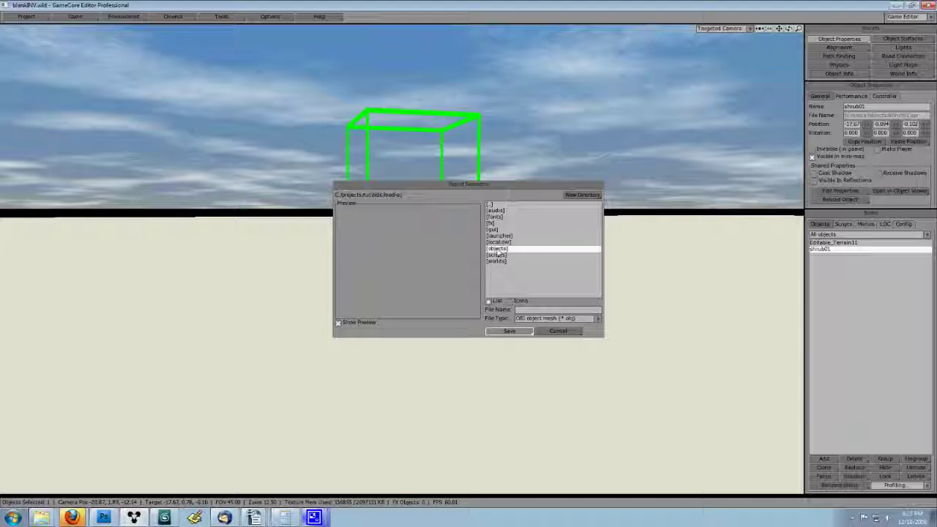
pyautogui.doubleClick(498, 250)
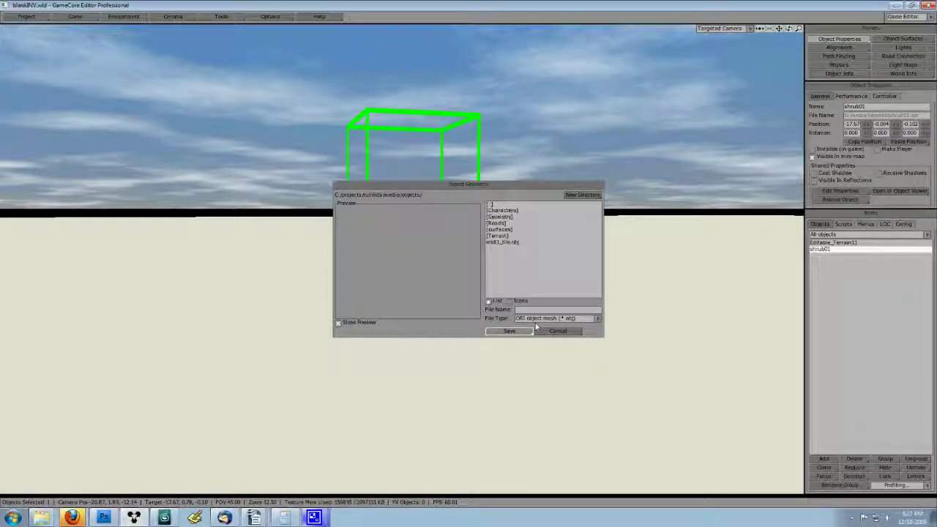
pyautogui.click(542, 310)
pyautogui.write('shru')
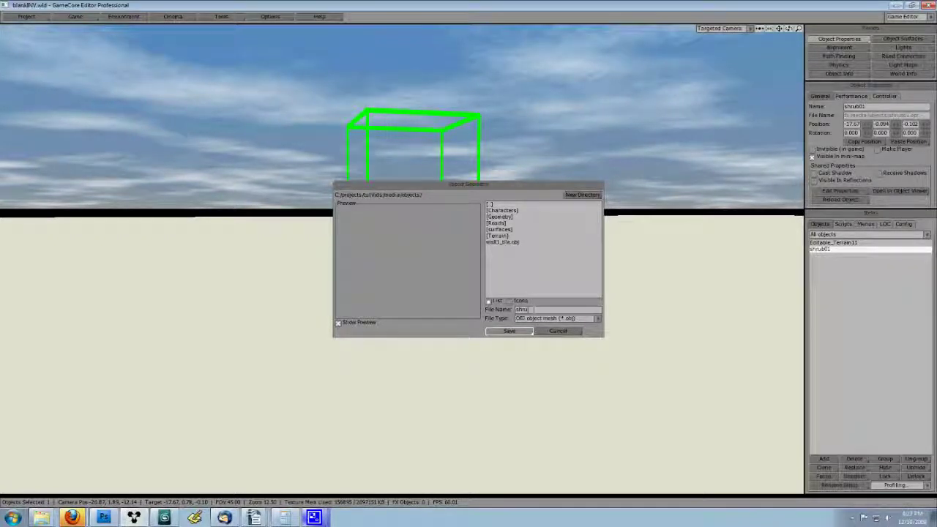
pyautogui.write('b_export')
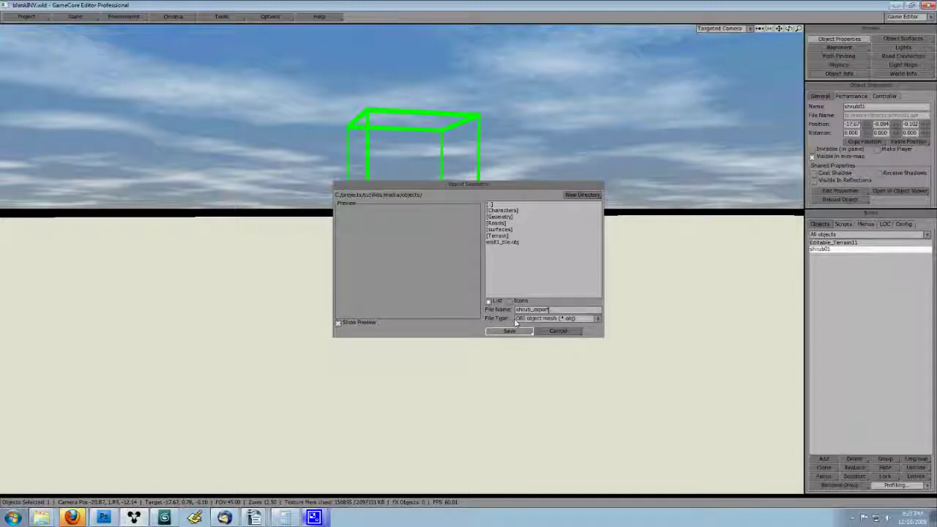
pyautogui.click(510, 330)
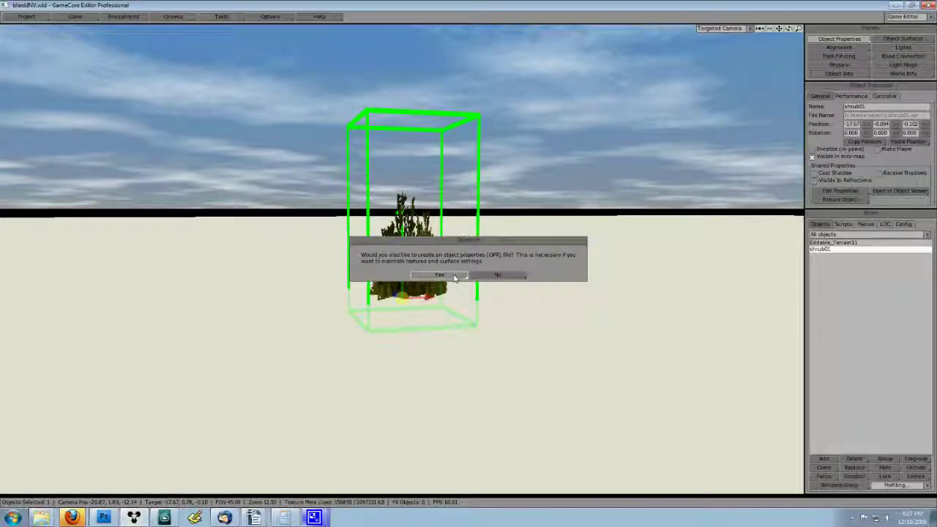
pyautogui.click(457, 276)
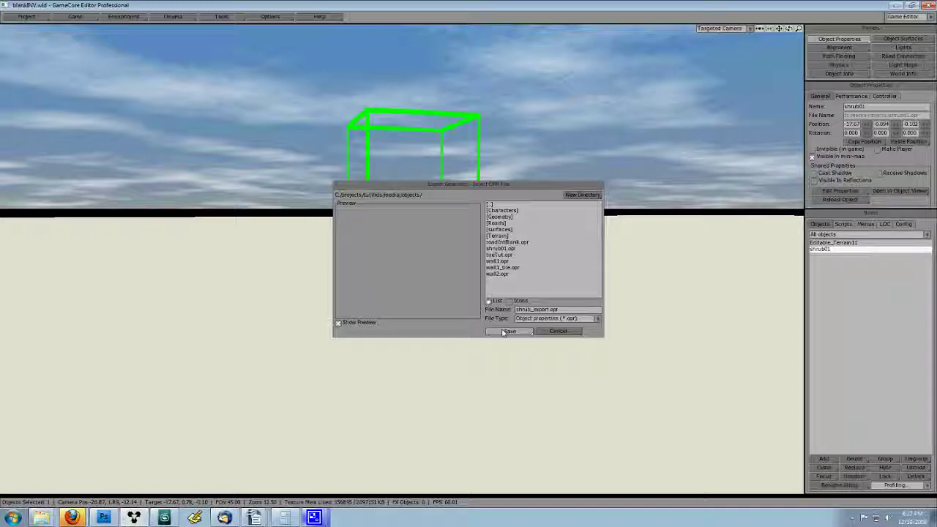
pyautogui.click(505, 332)
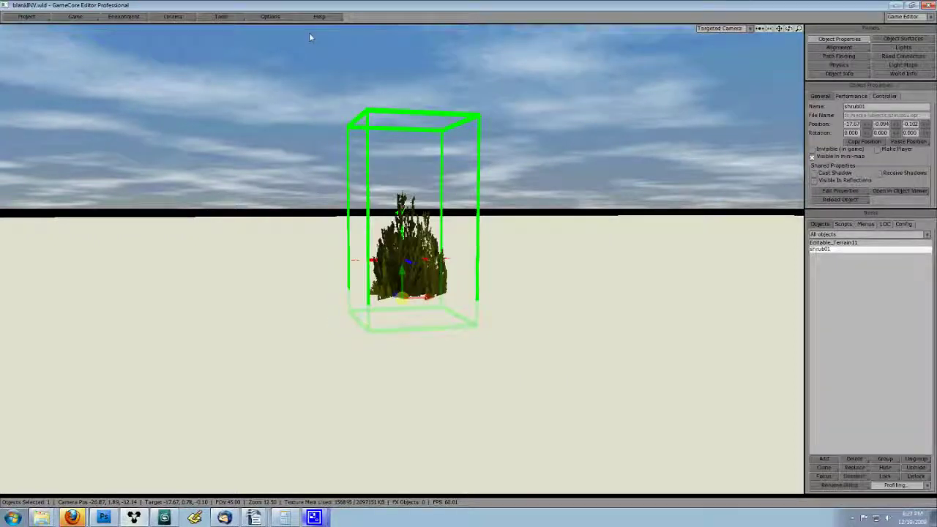
# Load the blank.wld grass terrain world and orbit the view across the terrain
pyautogui.click(31, 20)
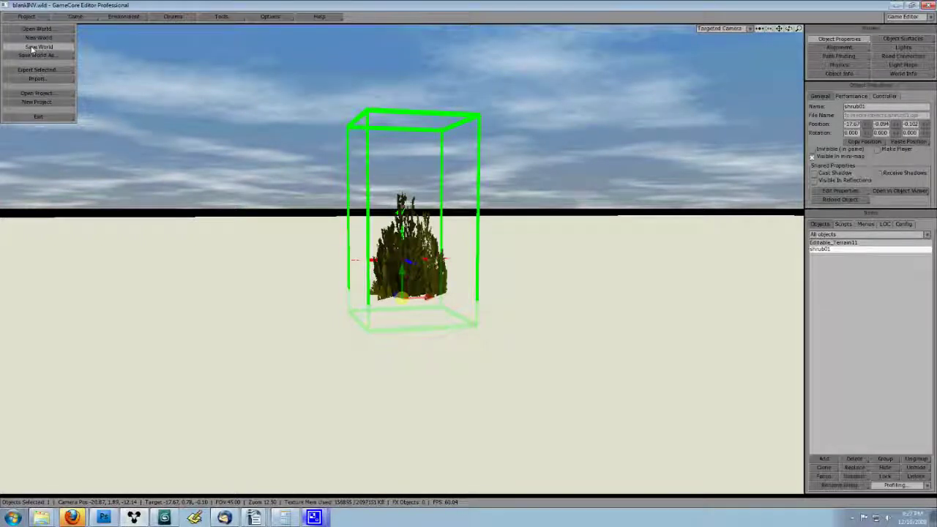
pyautogui.click(33, 28)
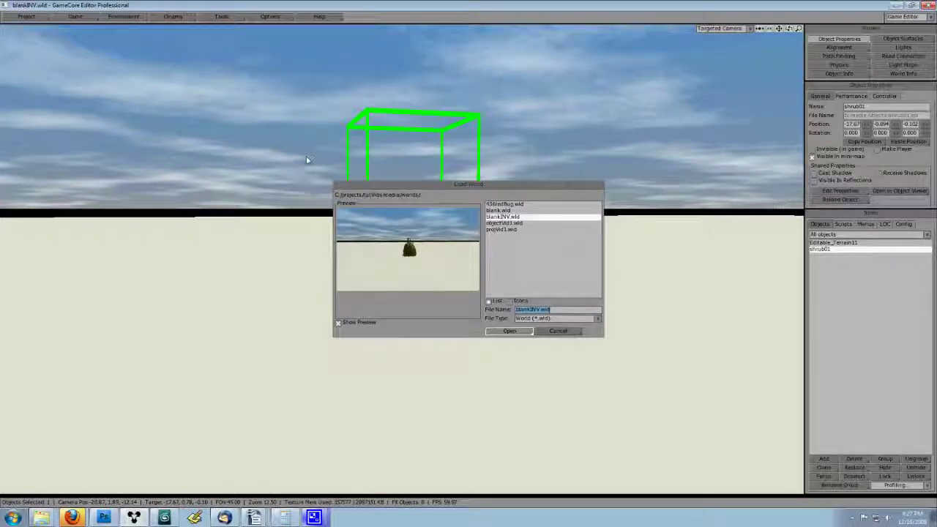
pyautogui.doubleClick(498, 210)
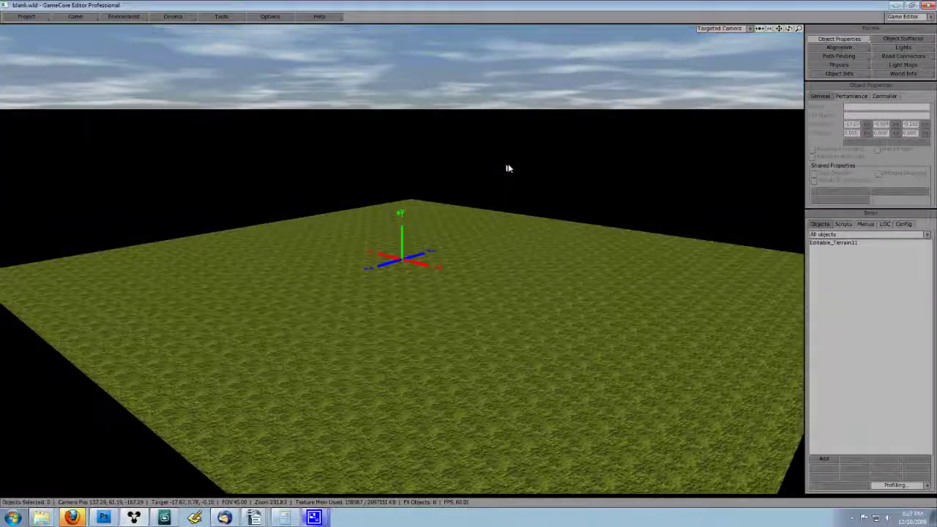
pyautogui.moveTo(505, 168); pyautogui.dragTo(216, 4, button='middle')
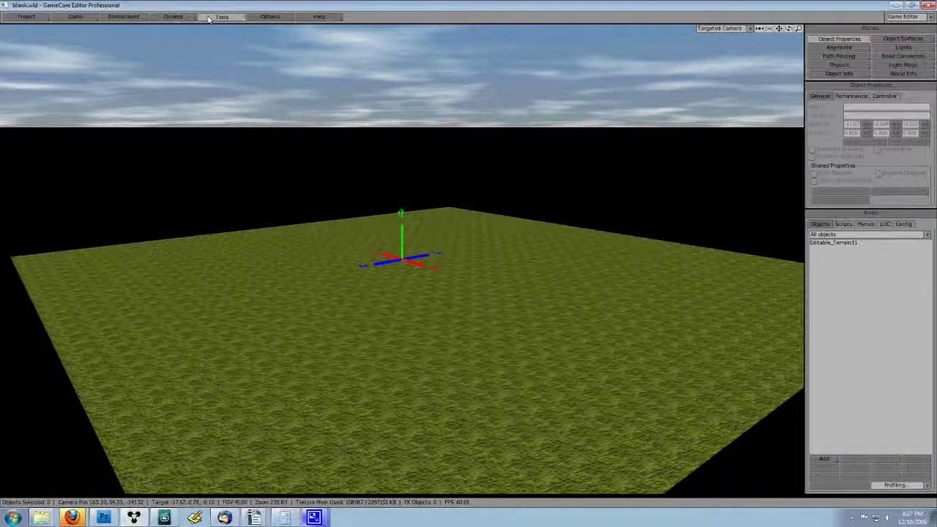
pyautogui.click(172, 16)
pyautogui.click(220, 17)
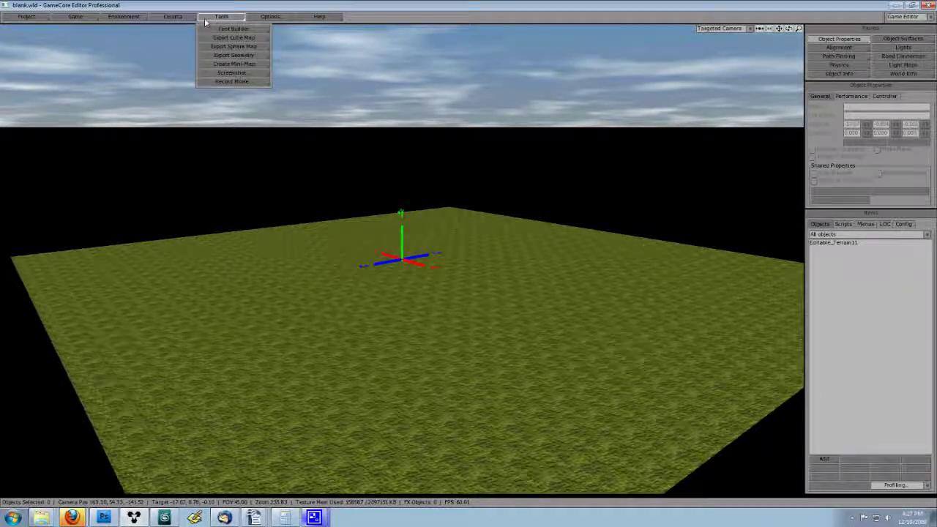
pyautogui.click(123, 16)
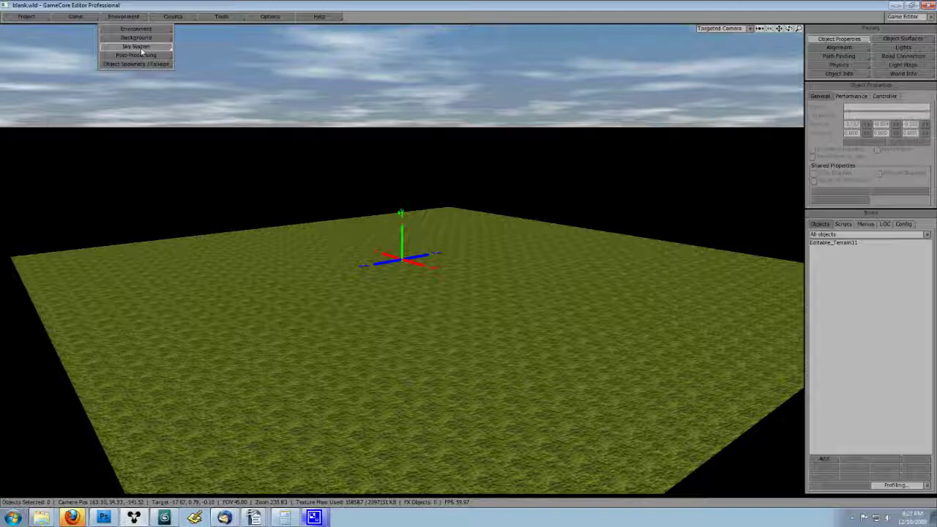
# Bring up the Object Spawners / Foliage settings from the Environment menu
pyautogui.click(141, 64)
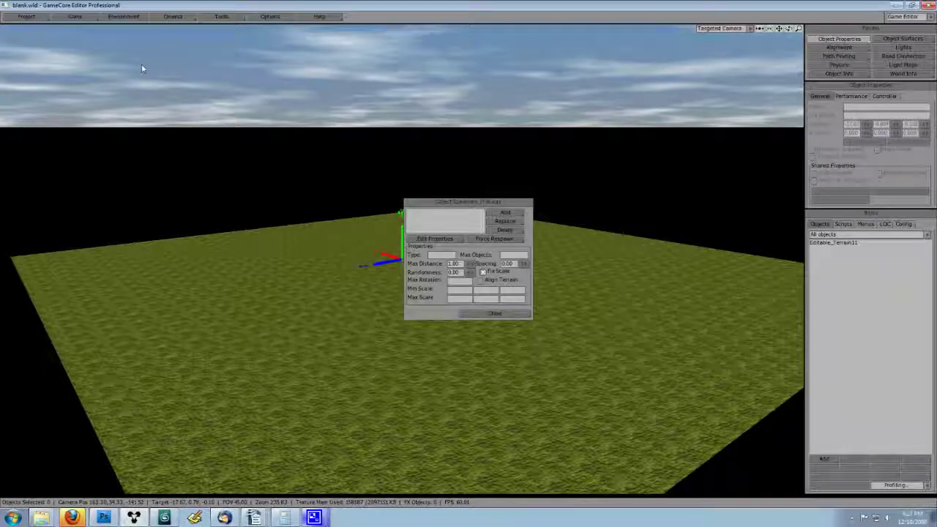
# Add shrub_export.obj from media/objects as the foliage spawner's mesh
pyautogui.click(505, 213)
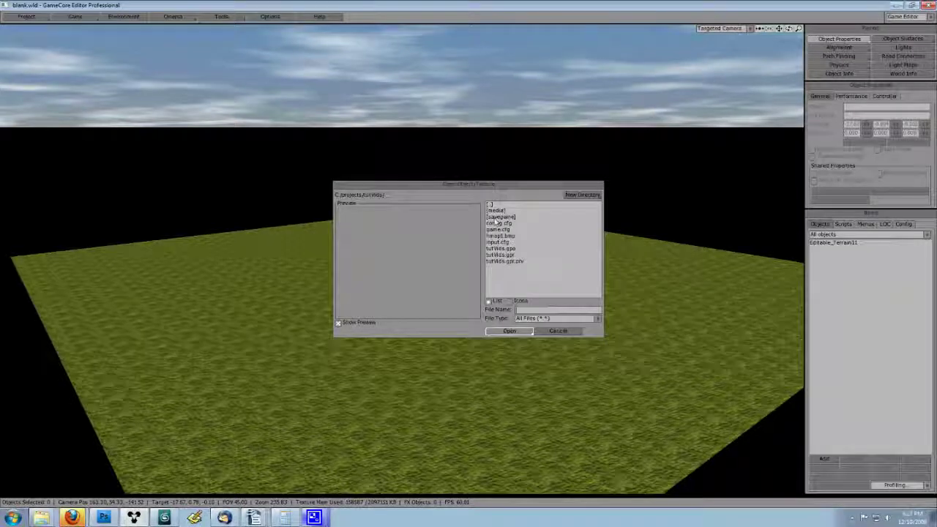
pyautogui.doubleClick(496, 210)
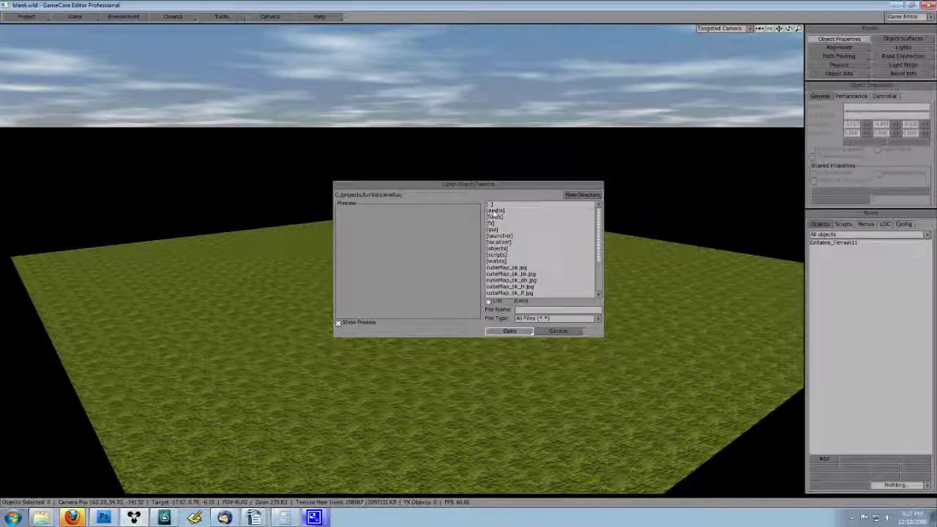
pyautogui.doubleClick(498, 249)
pyautogui.click(500, 249)
pyautogui.scroll(-5, 504, 241)
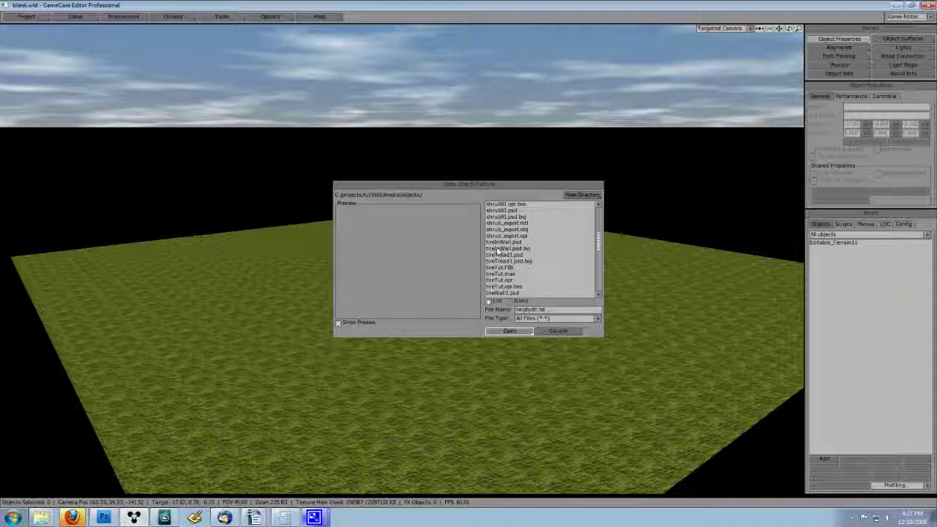
pyautogui.click(507, 230)
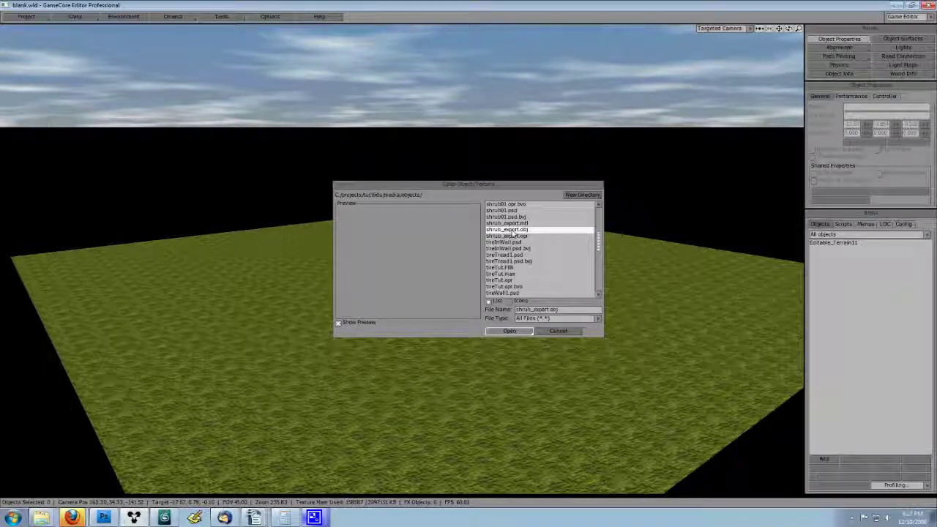
pyautogui.click(505, 331)
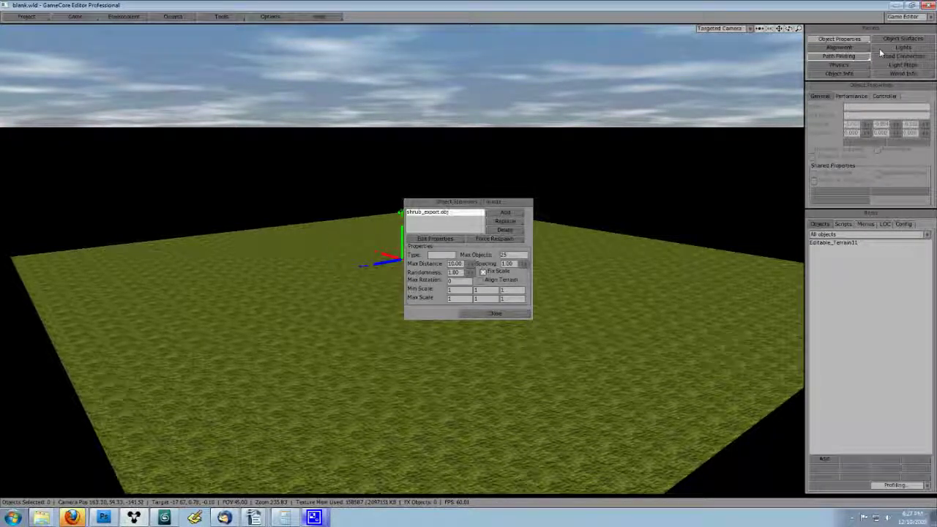
pyautogui.click(733, 328)
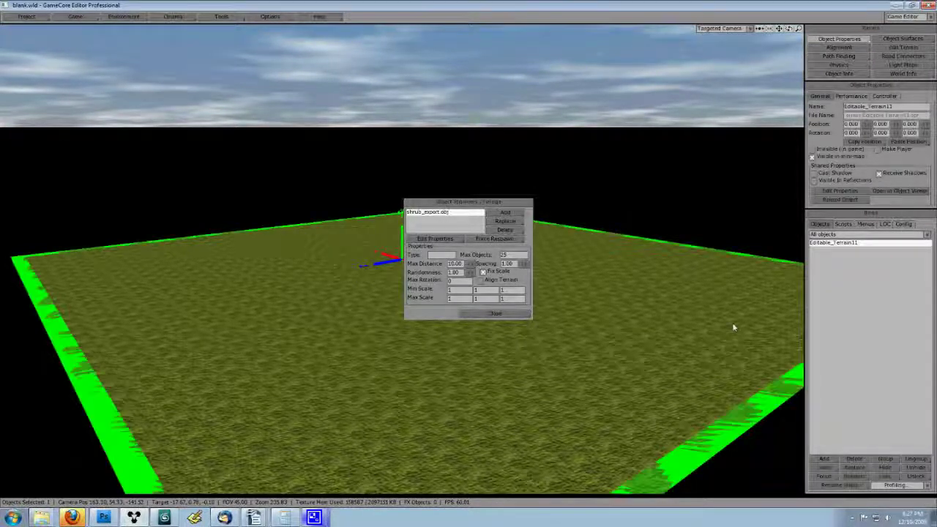
# Set the shrub_export.obj spawner's Type to Layer 1, matching the terrain's layer
pyautogui.click(887, 40)
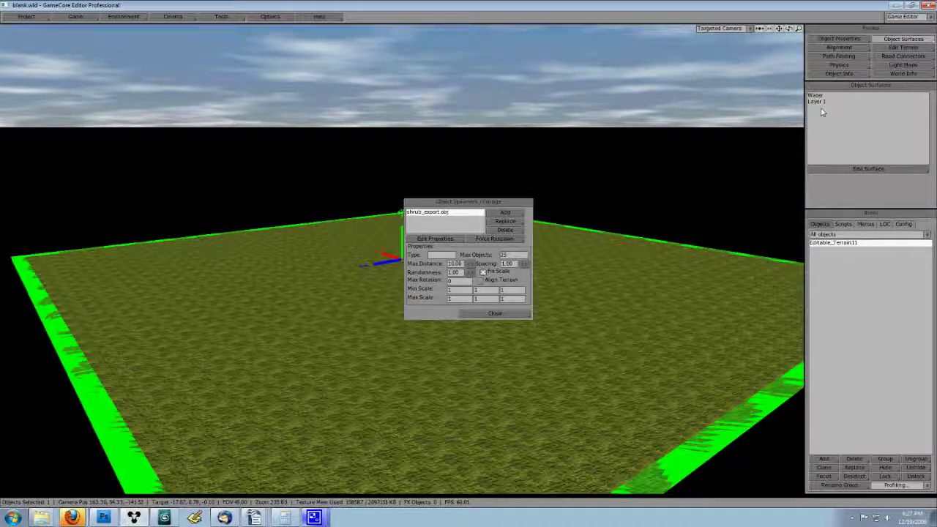
pyautogui.click(438, 255)
pyautogui.write('1ayer 1')
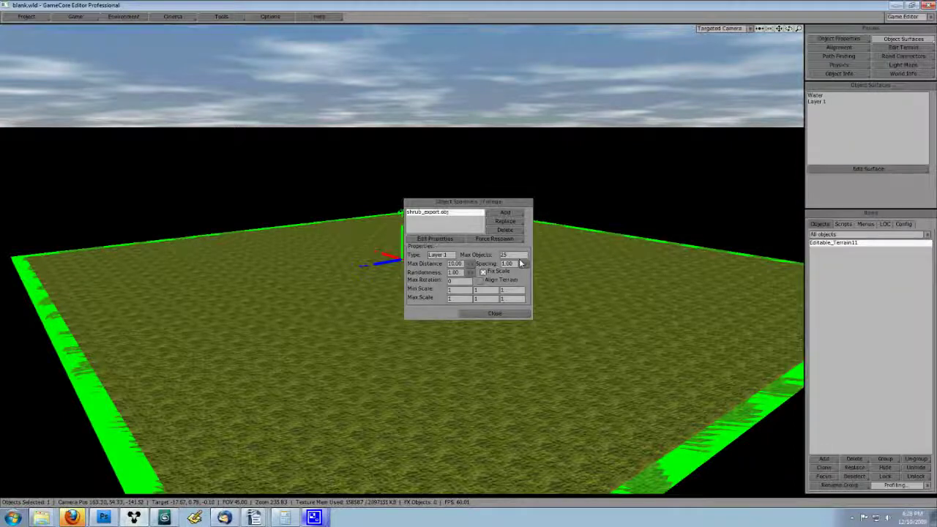
# Set Max Objects to 2500, Max Rotation to 360, and all three Max Scale values to 3
pyautogui.write('00')
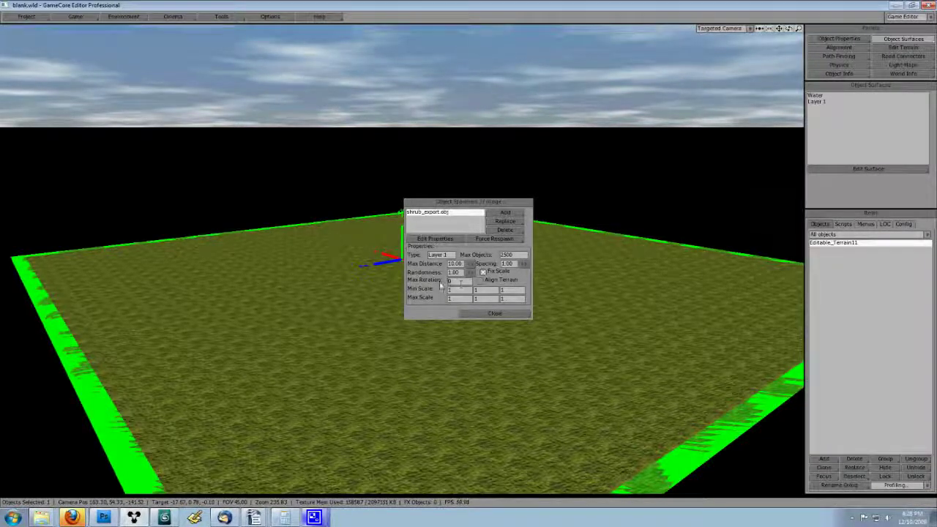
pyautogui.write('360')
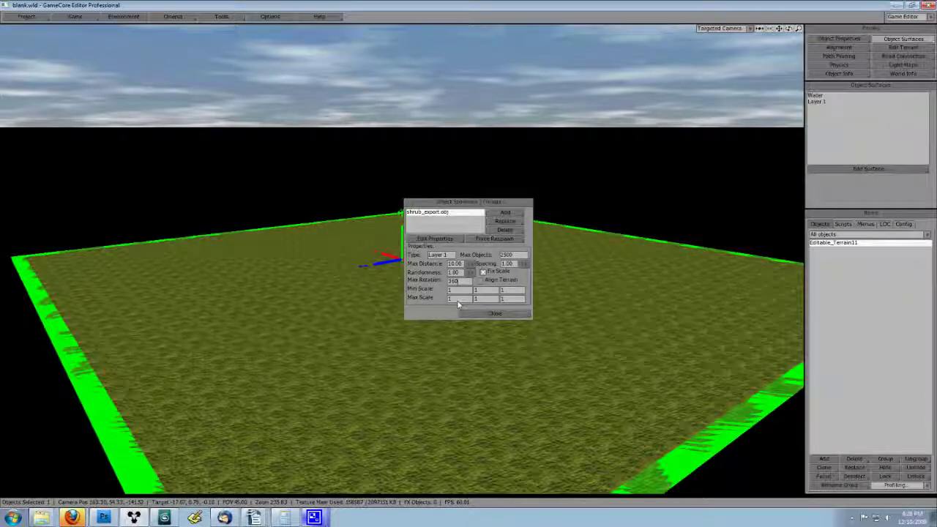
pyautogui.write('3')
pyautogui.click(484, 299)
pyautogui.write('3')
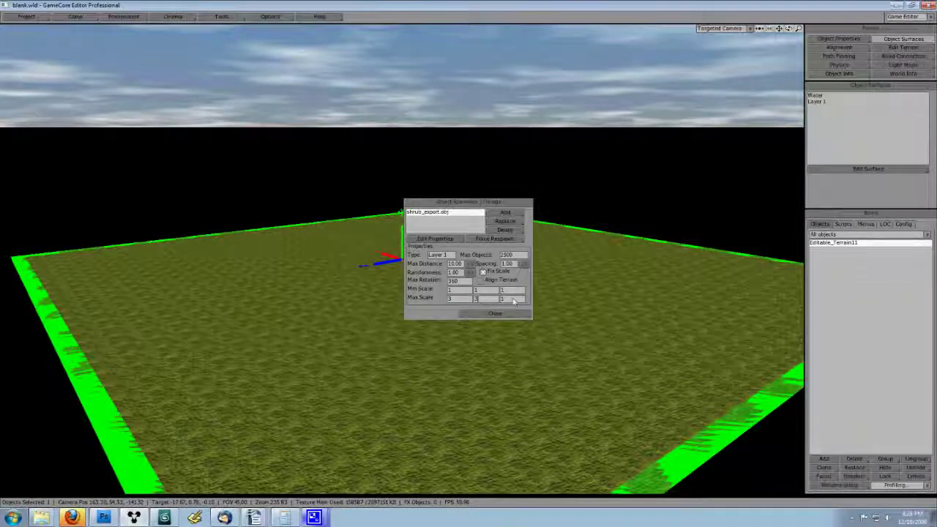
pyautogui.click(512, 299)
pyautogui.write('3')
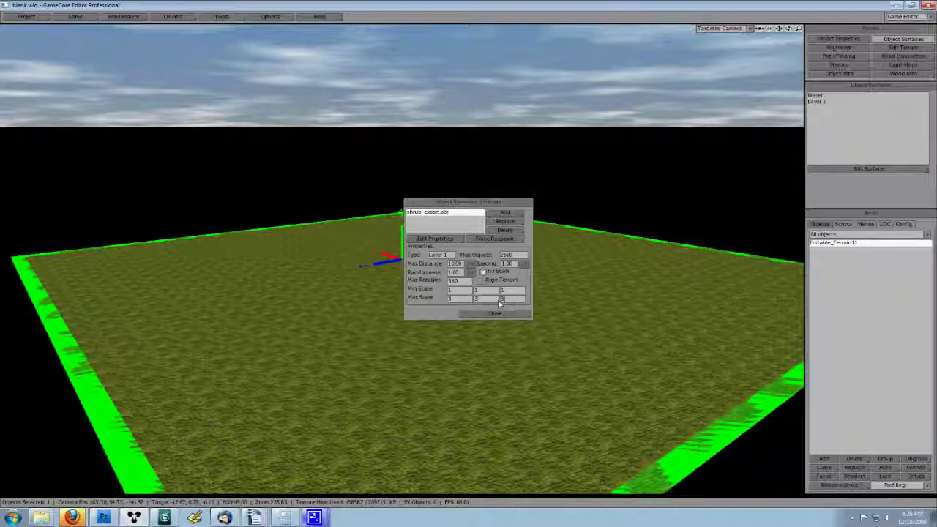
# Raise the spawner's Max Distance to 500 and Randomness to 4.16
pyautogui.doubleClick(455, 264)
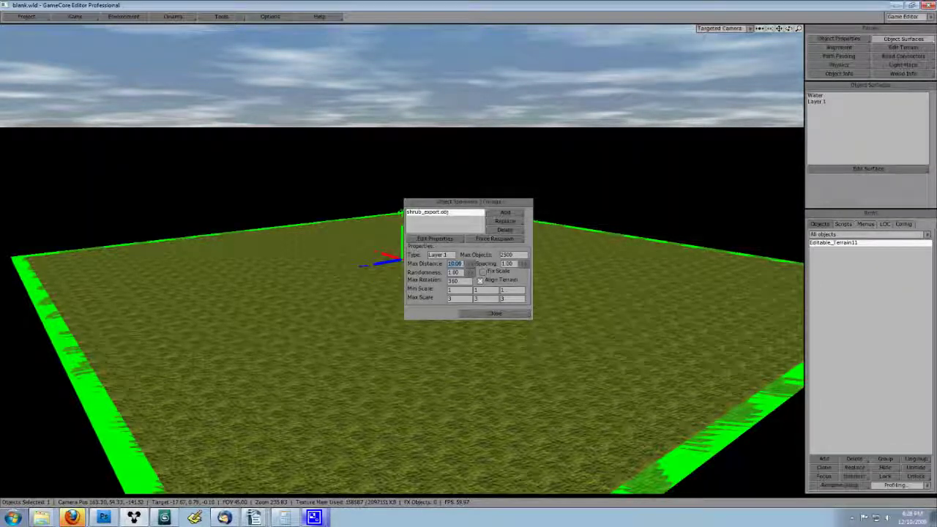
pyautogui.write('500')
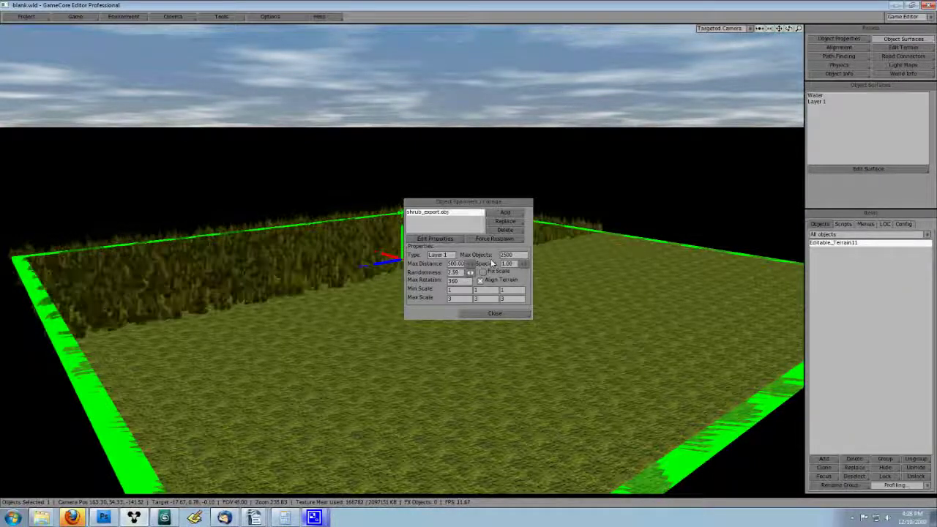
pyautogui.moveTo(470, 272); pyautogui.dragTo(469, 260)
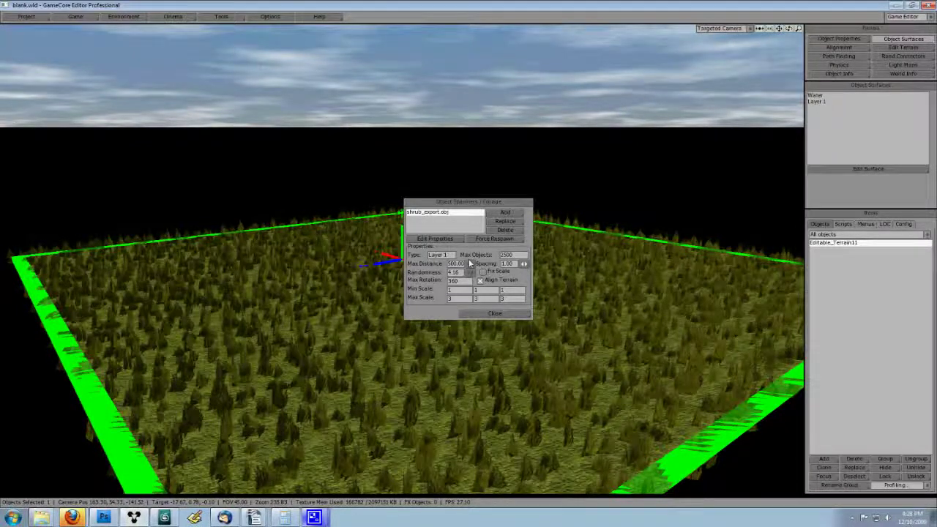
# Raise the shrub Spacing to 2.38 and nudge Max Distance up to 541
pyautogui.click(523, 264)
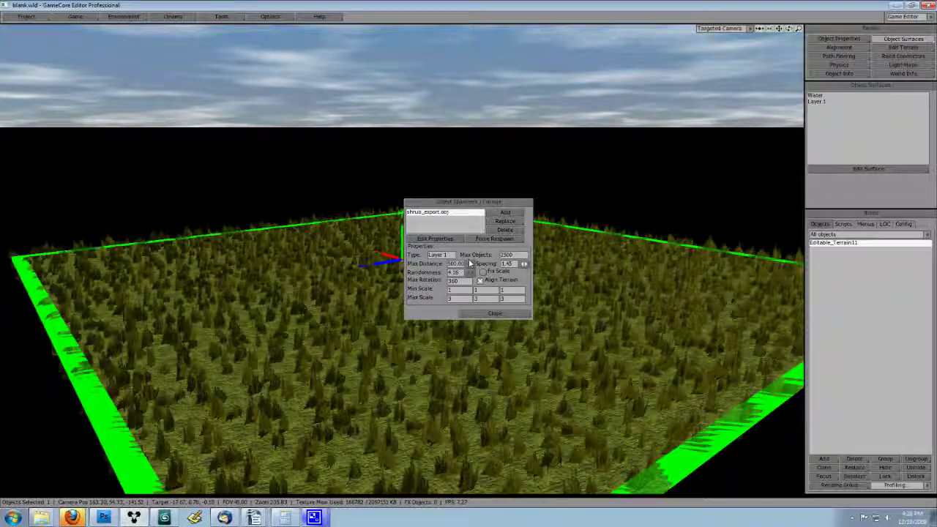
pyautogui.click(523, 264)
pyautogui.scroll(-5, 561, 162)
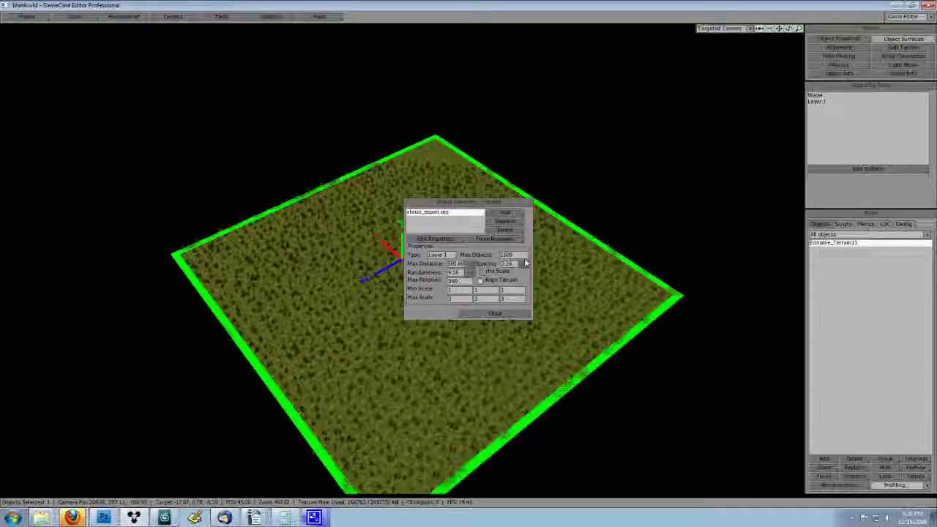
pyautogui.click(523, 264)
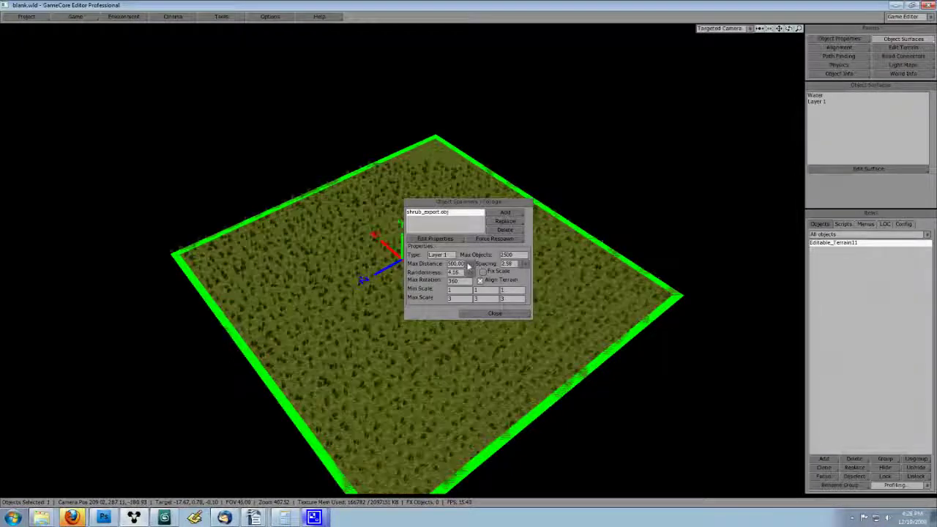
pyautogui.moveTo(470, 266); pyautogui.dragTo(470, 261)
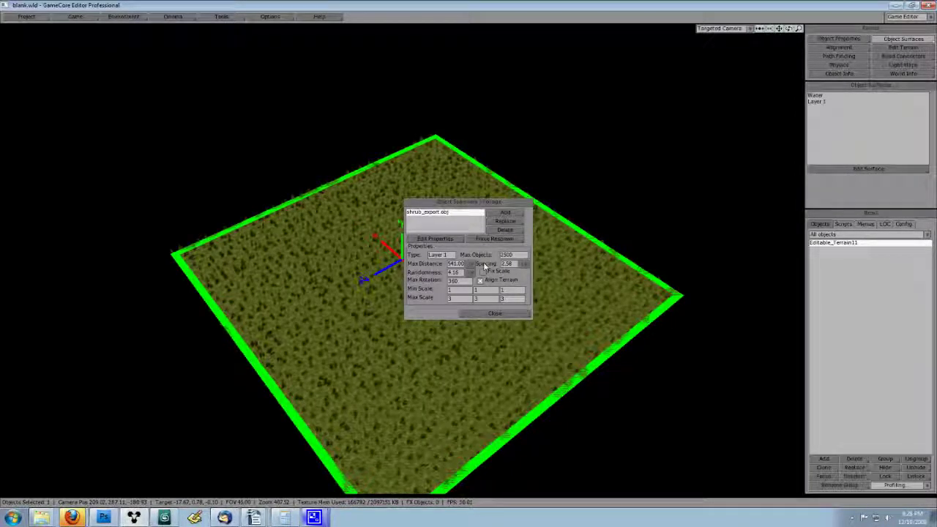
pyautogui.scroll(5, 569, 288)
# Zoom the viewport in and out to inspect the dense shrub field
pyautogui.scroll(5, 570, 291)
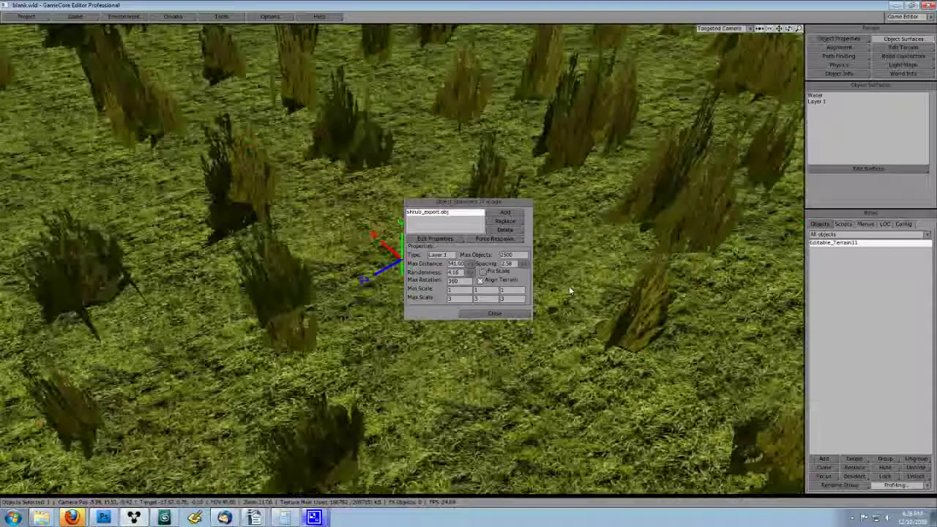
pyautogui.scroll(3, 570, 291)
pyautogui.scroll(4, 569, 291)
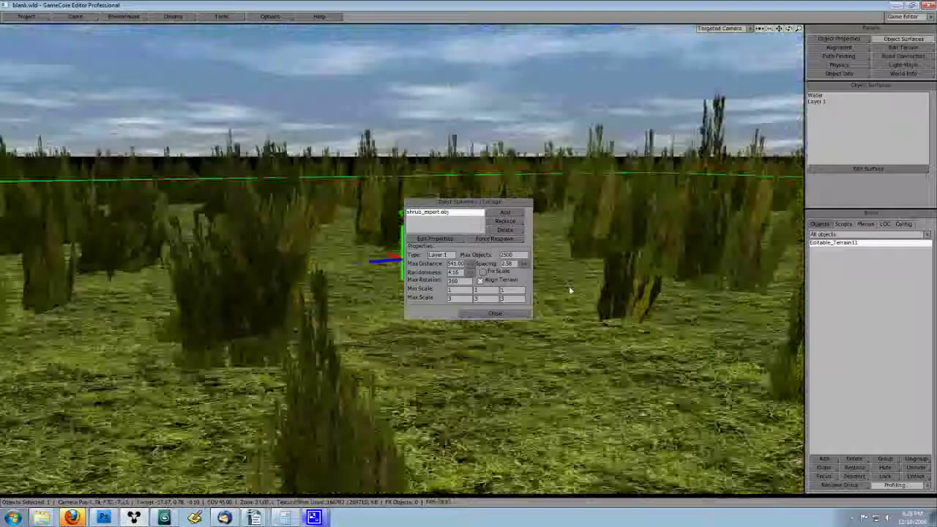
pyautogui.scroll(-4, 570, 290)
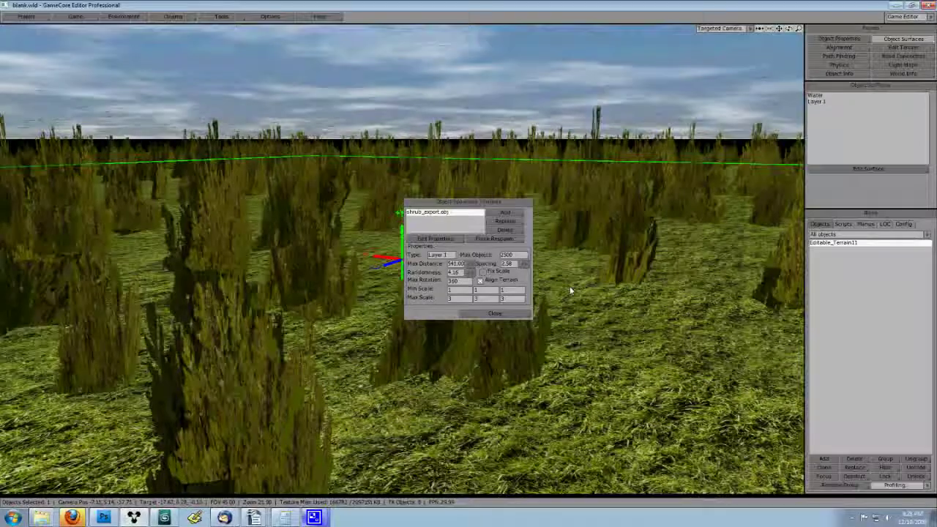
pyautogui.scroll(-5, 544, 218)
# Deselect the terrain to hide its green outline and toggle the spawner's Align Terrain option
pyautogui.scroll(4, 544, 218)
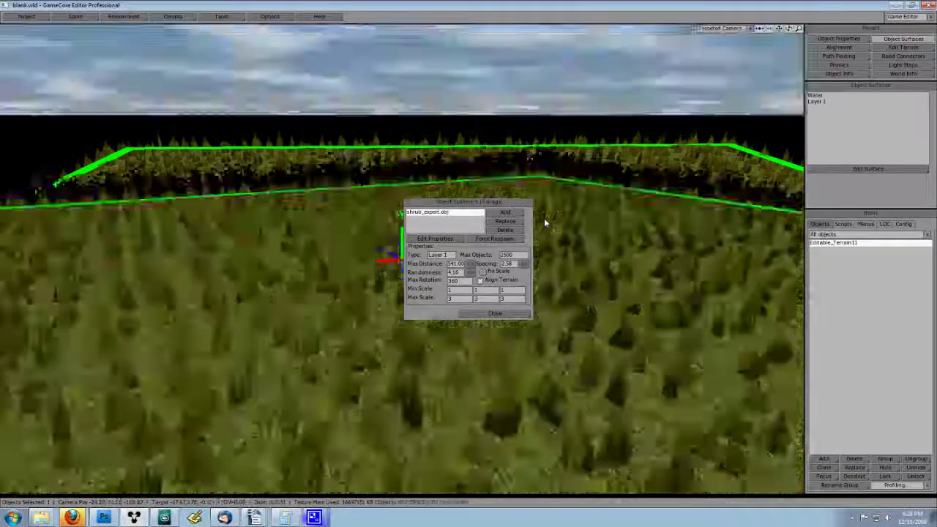
pyautogui.scroll(4, 544, 218)
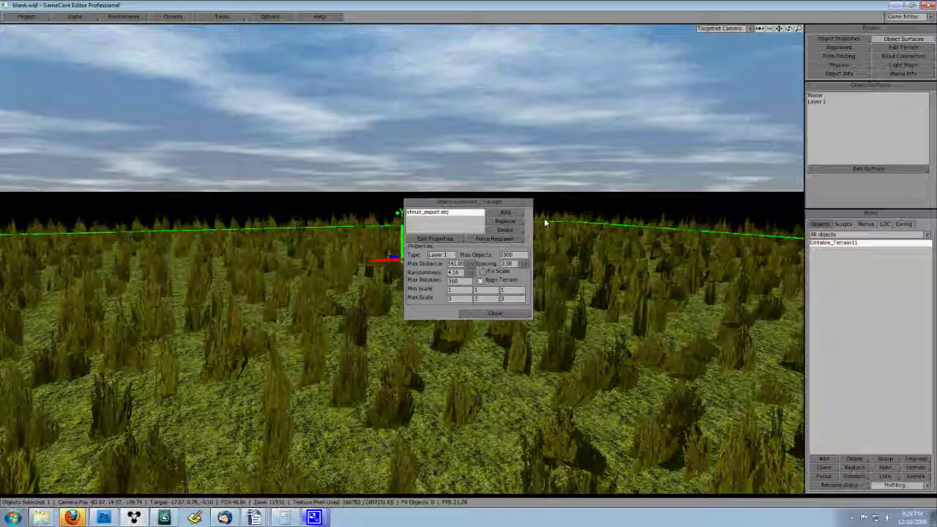
pyautogui.click(544, 218)
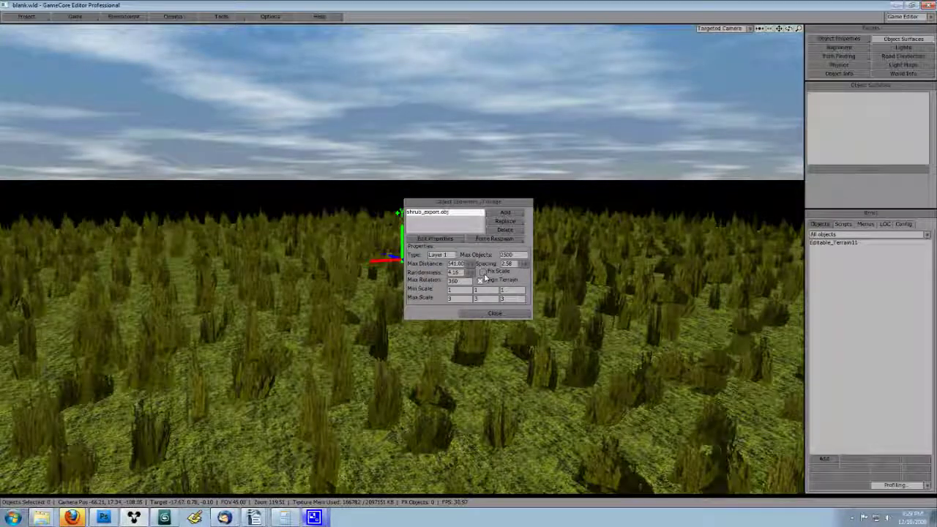
pyautogui.click(481, 280)
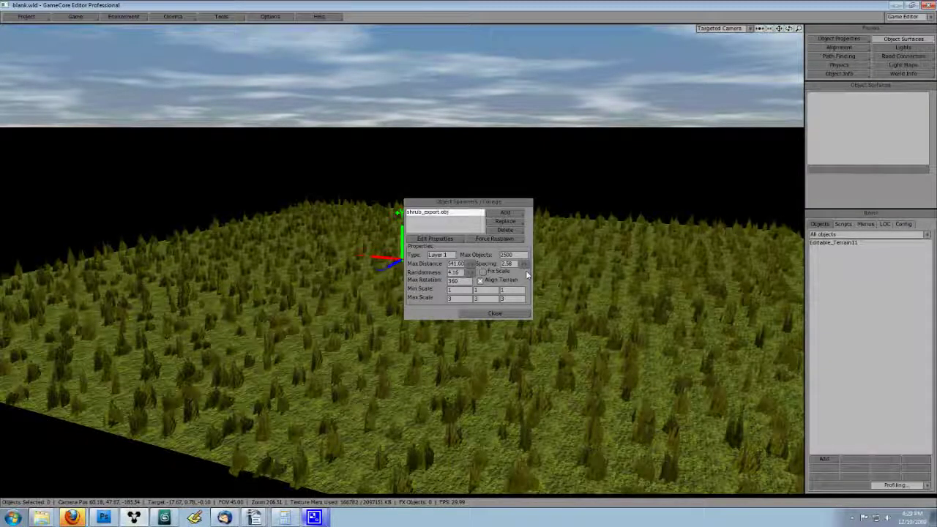
# Tick Align Terrain in the Object Spawners / Foliage dialog for the shrub spawner
pyautogui.scroll(5, 513, 275)
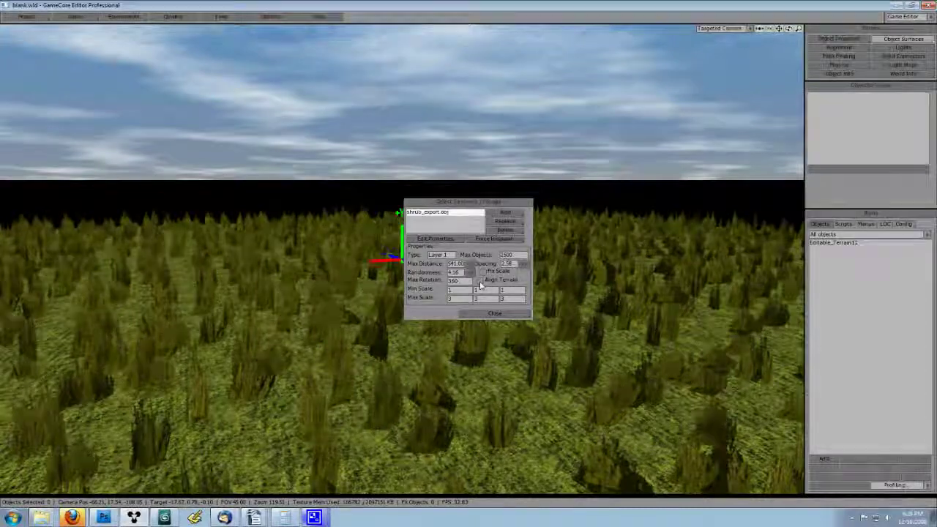
pyautogui.click(481, 281)
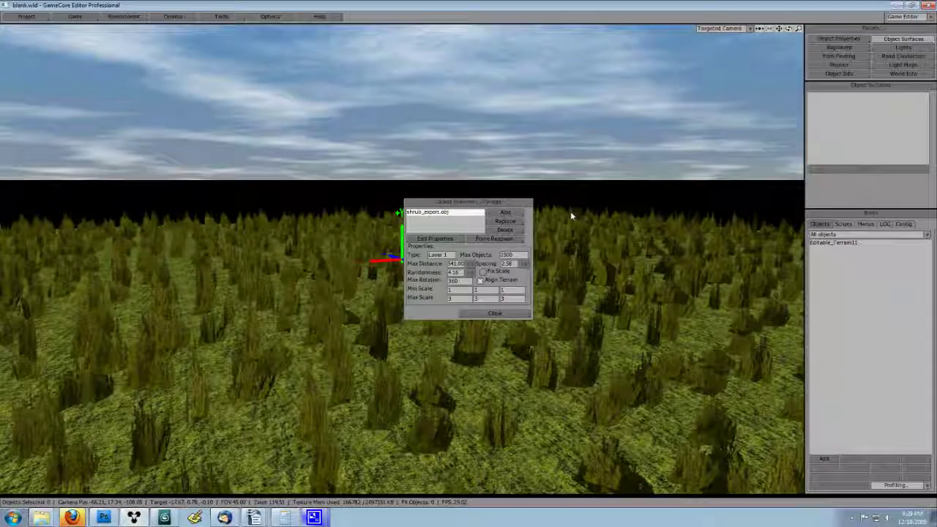